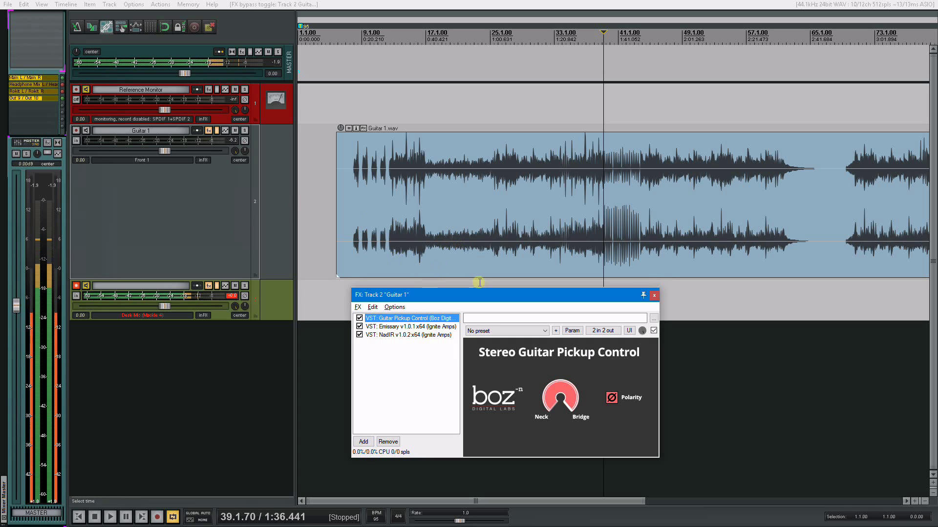
- Select the Guitar 1.wav recording and bypass the Guitar Pickup Control plugin
drag(608, 202, 611, 217)
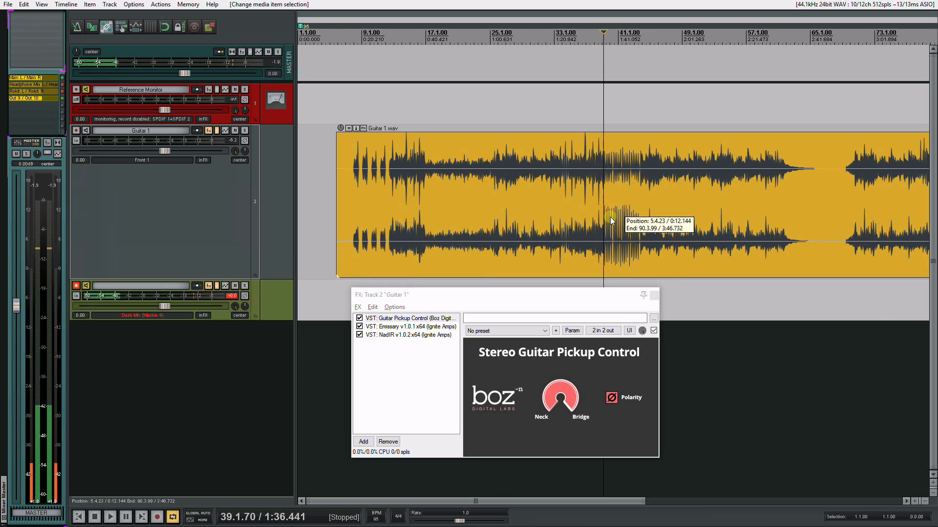
scroll(611, 216, up, 5)
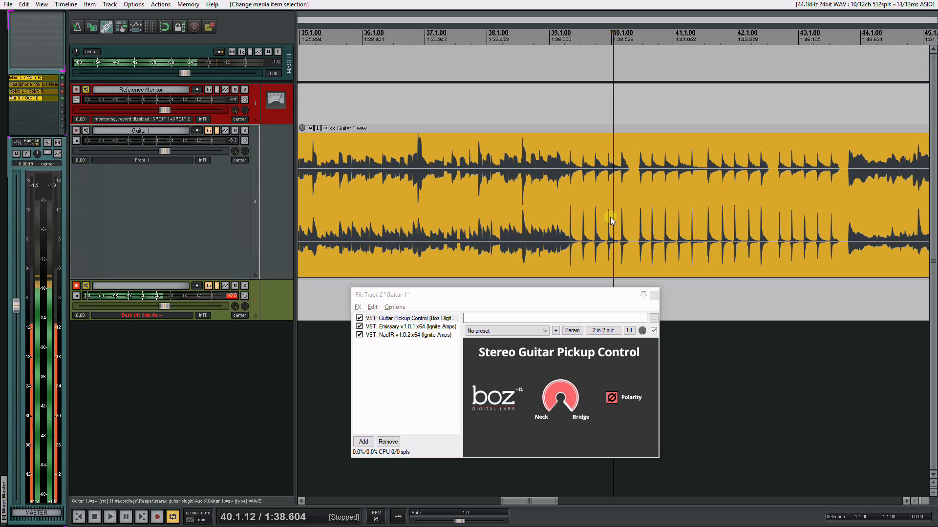
scroll(611, 220, down, 5)
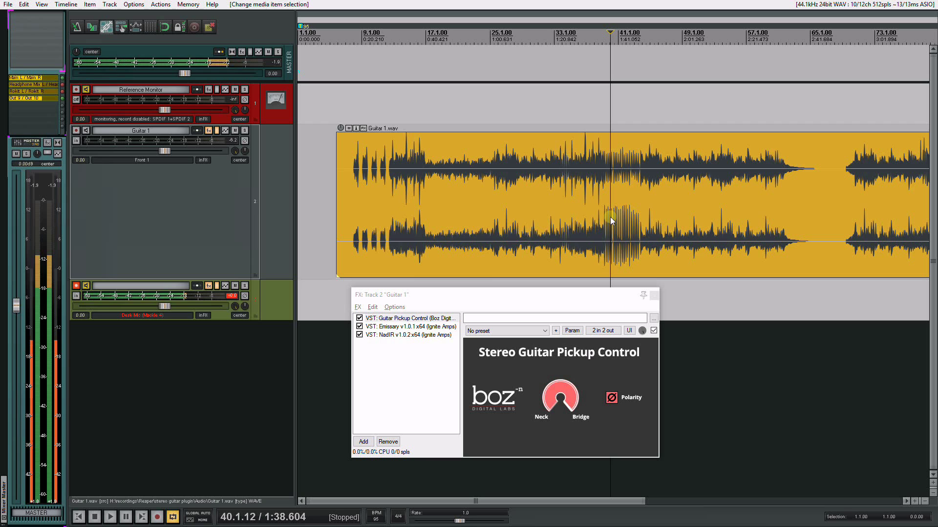
scroll(610, 218, up, 5)
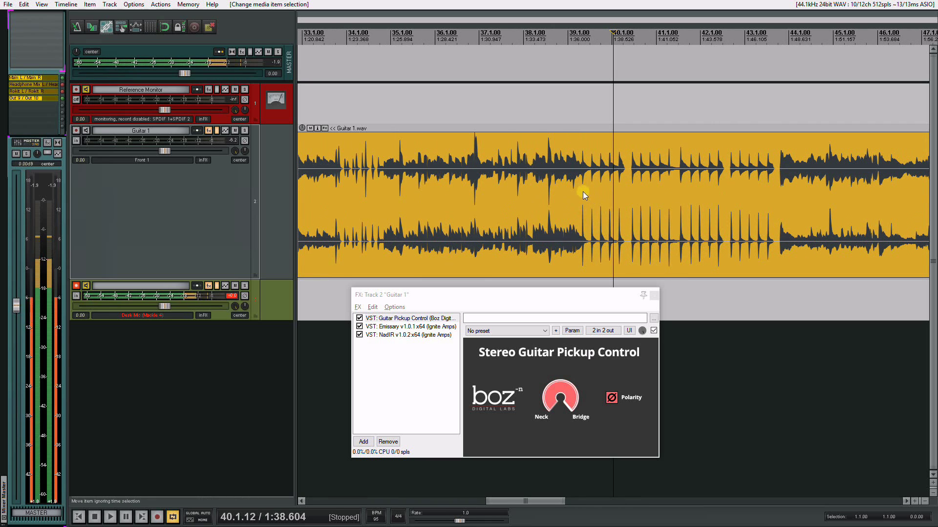
click(360, 319)
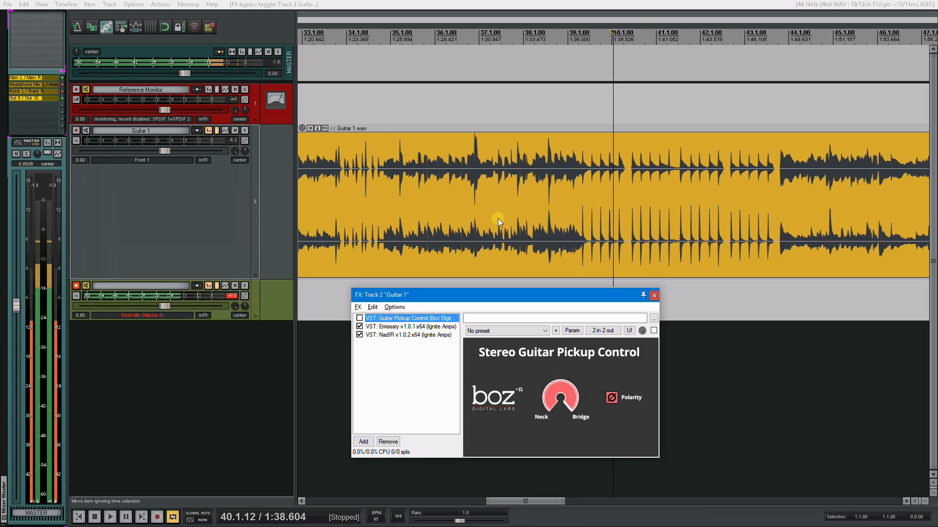
- Play the unprocessed stereo DI from near bar 36, then stop
scroll(522, 214, down, 3)
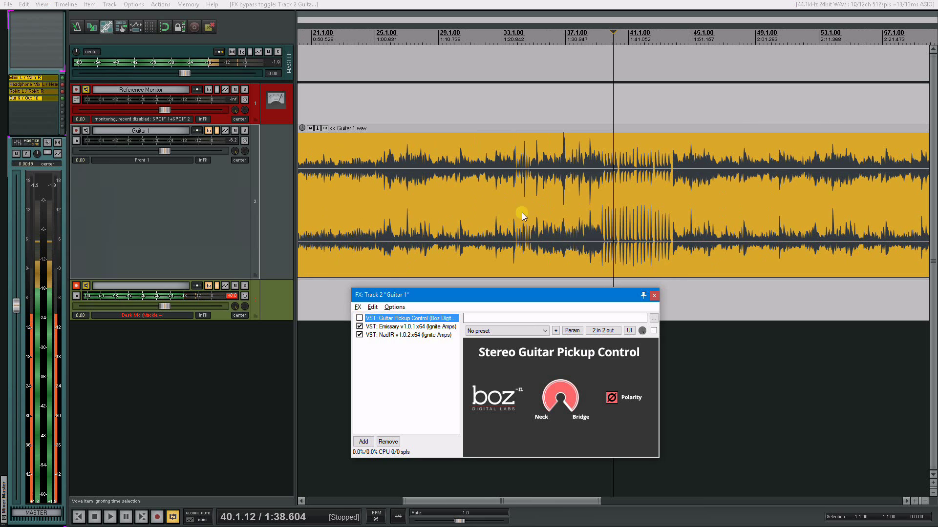
click(551, 198)
key(space)
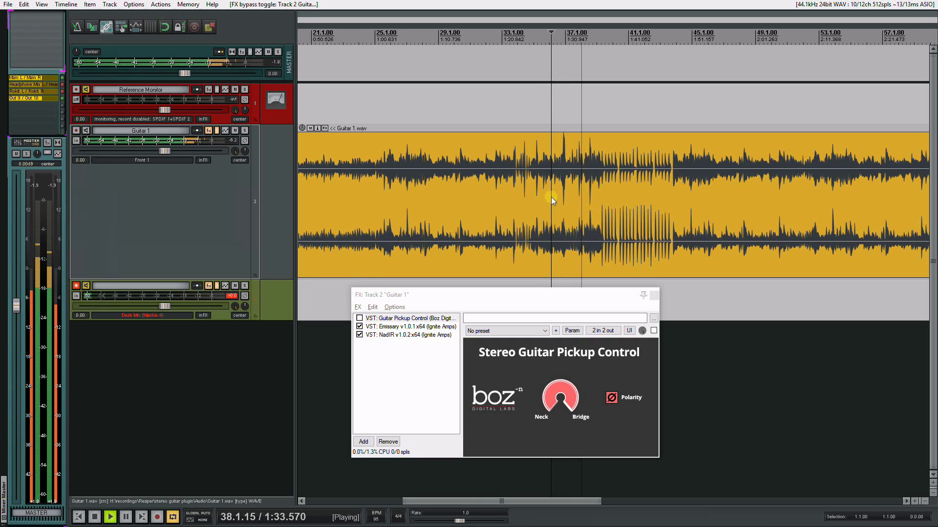
key(space)
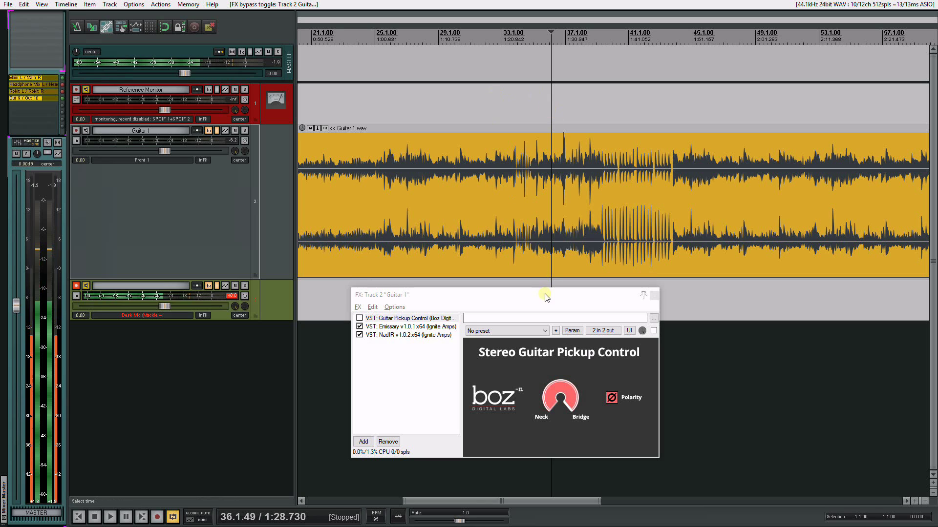
drag(546, 297, 542, 285)
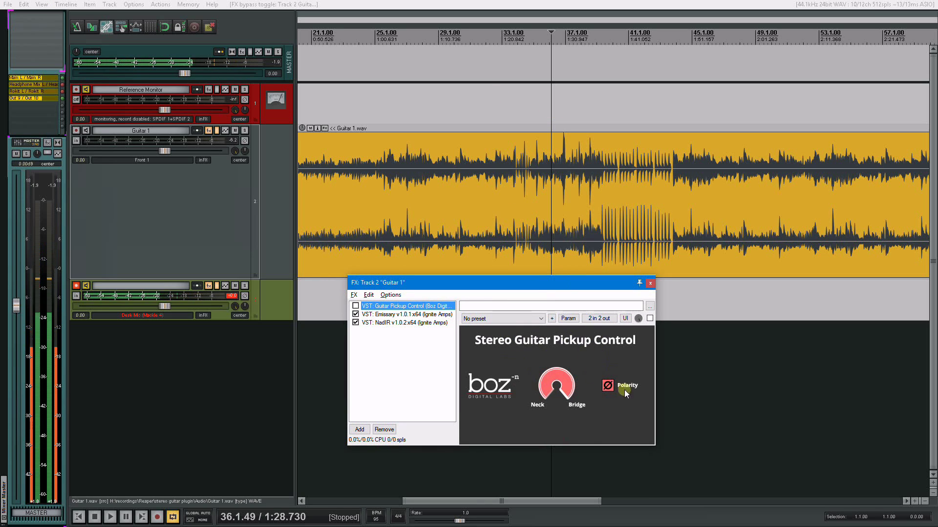
mouse_move(540, 373)
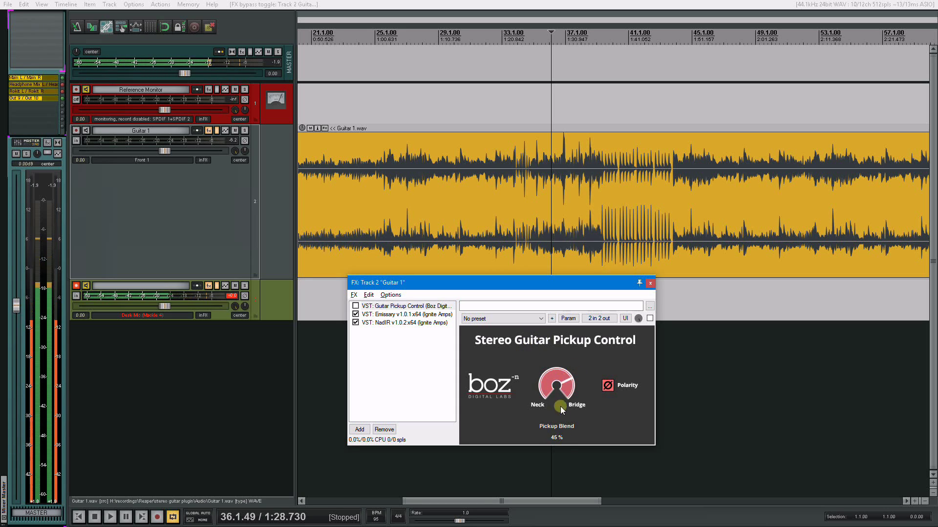
mouse_move(561, 409)
mouse_down()
mouse_move(573, 491)
mouse_move(561, 405)
mouse_up()
drag(559, 306, 561, 332)
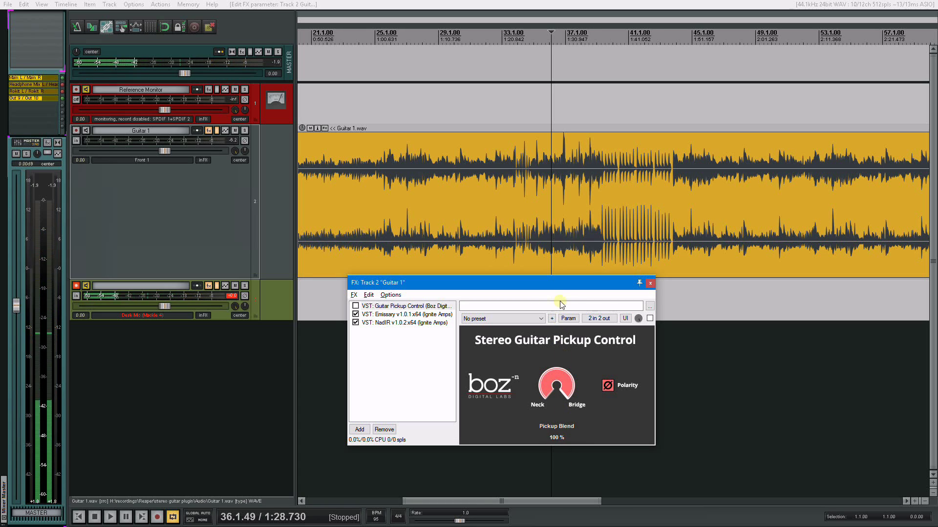
click(608, 386)
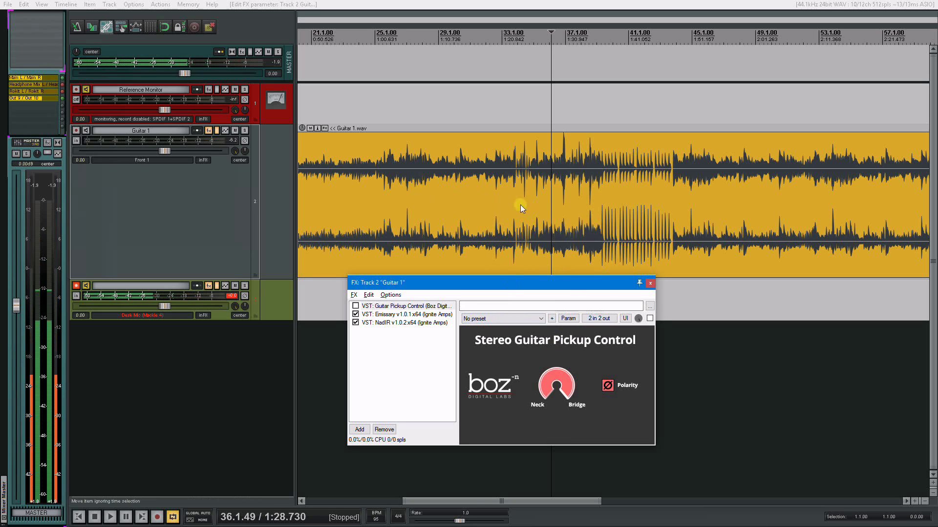
click(502, 212)
key(space)
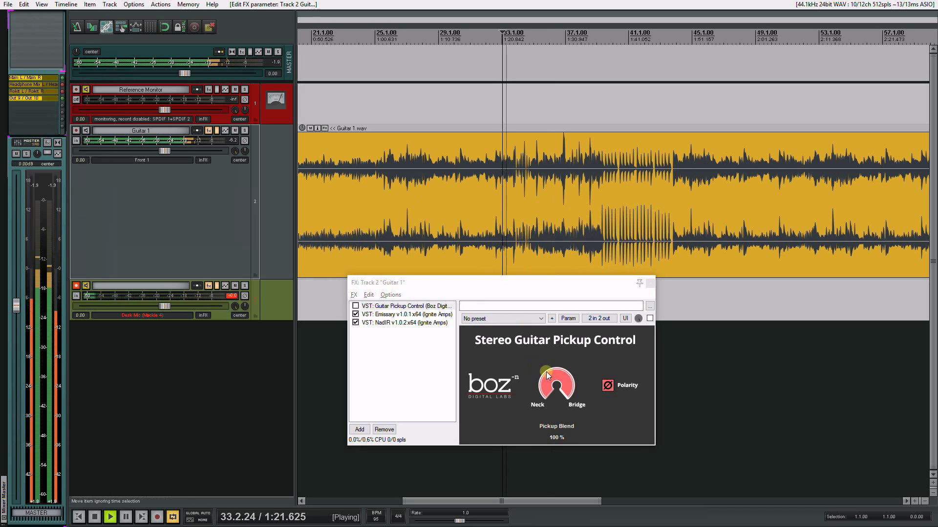
key(space)
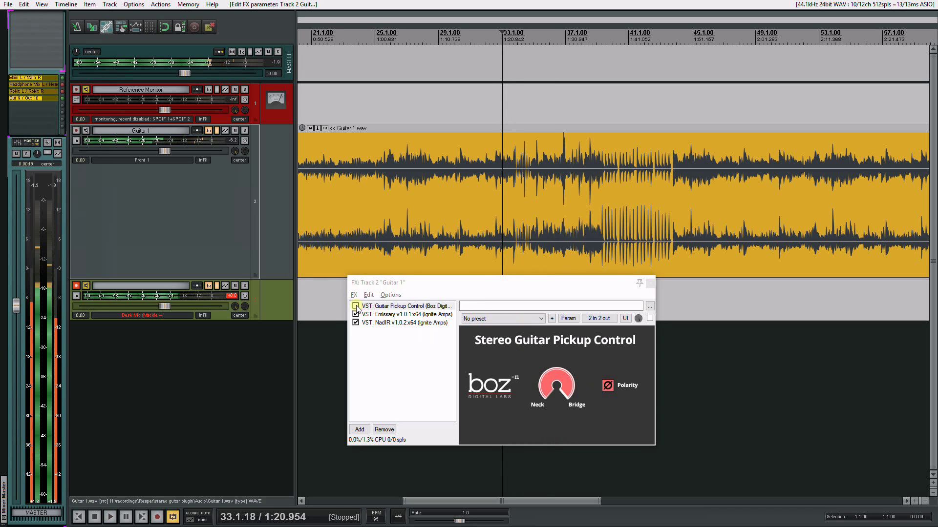
- Re-enable Guitar Pickup Control, play from bar 33, and blend fully to the neck pickup
click(356, 306)
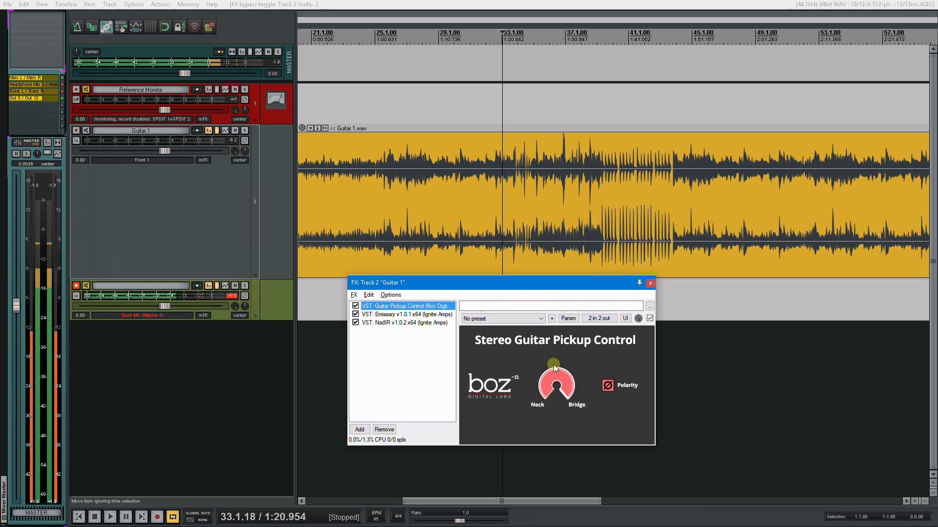
key(space)
mouse_move(554, 370)
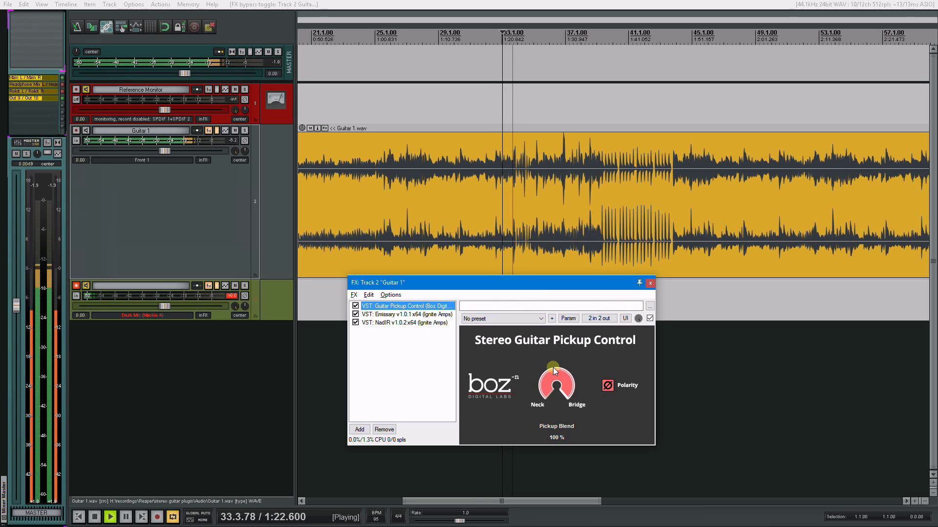
drag(553, 376, 561, 374)
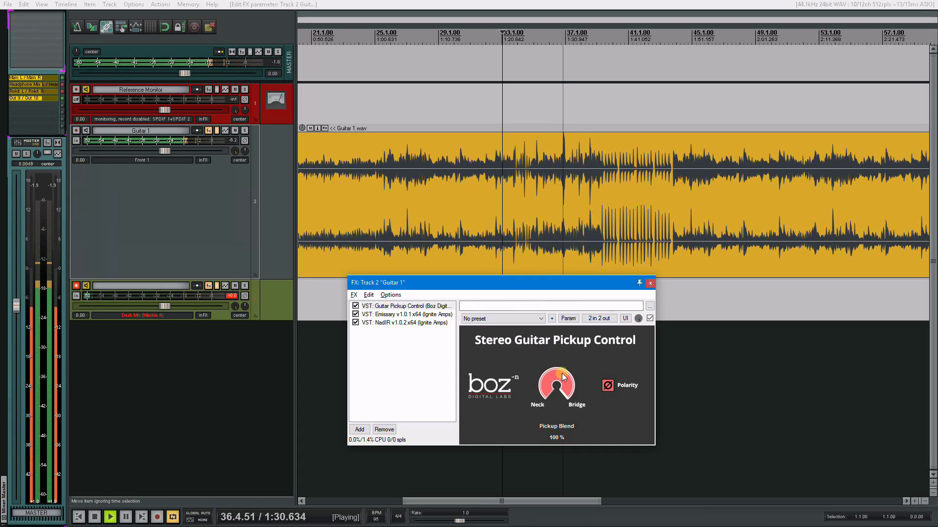
drag(561, 373, 555, 525)
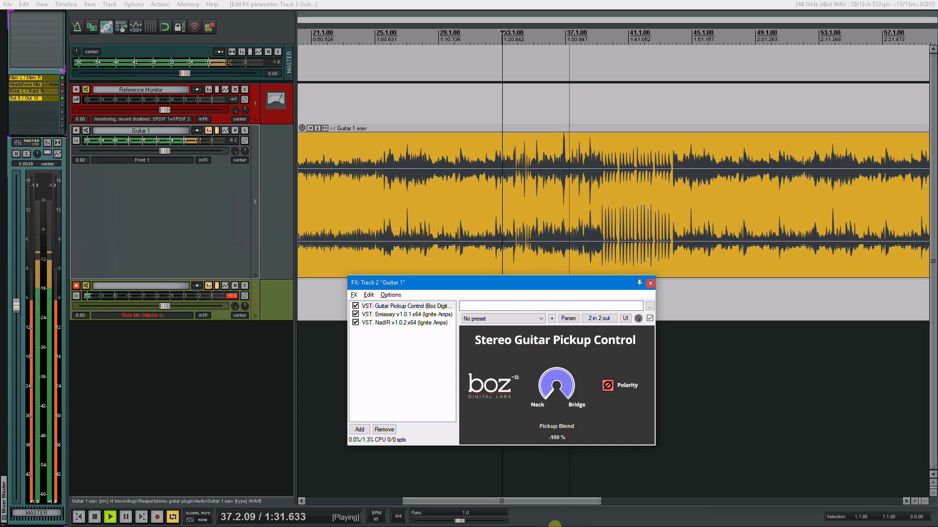
- Try neck polarity off and on with an even blend, stop, then blend fully to neck
click(607, 386)
drag(557, 391, 549, 330)
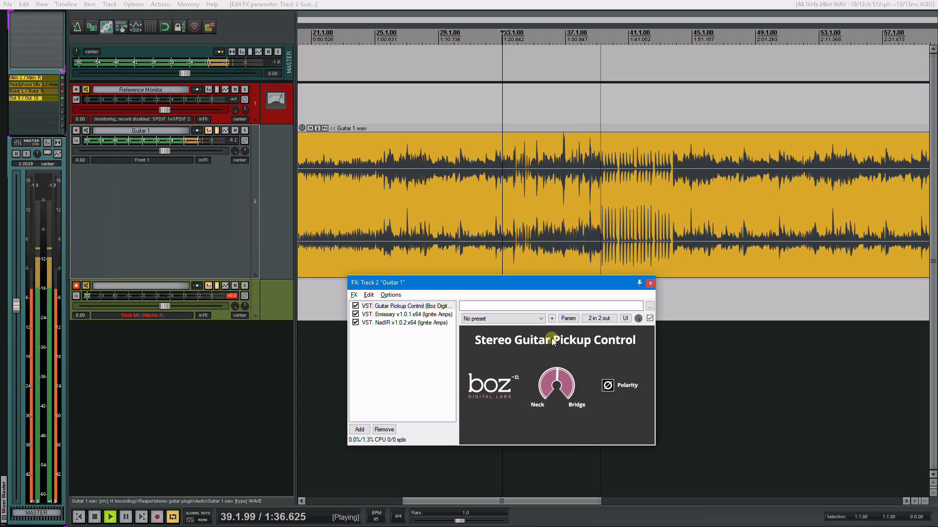
click(608, 386)
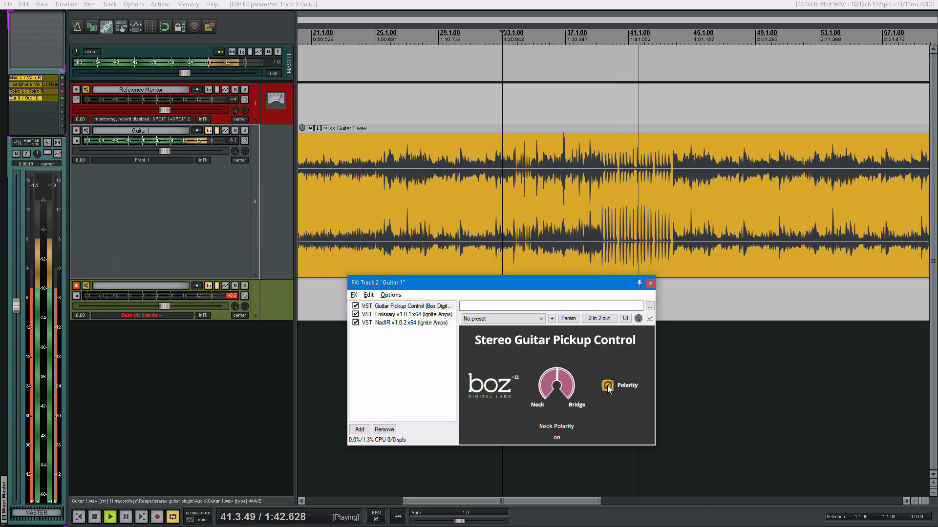
key(space)
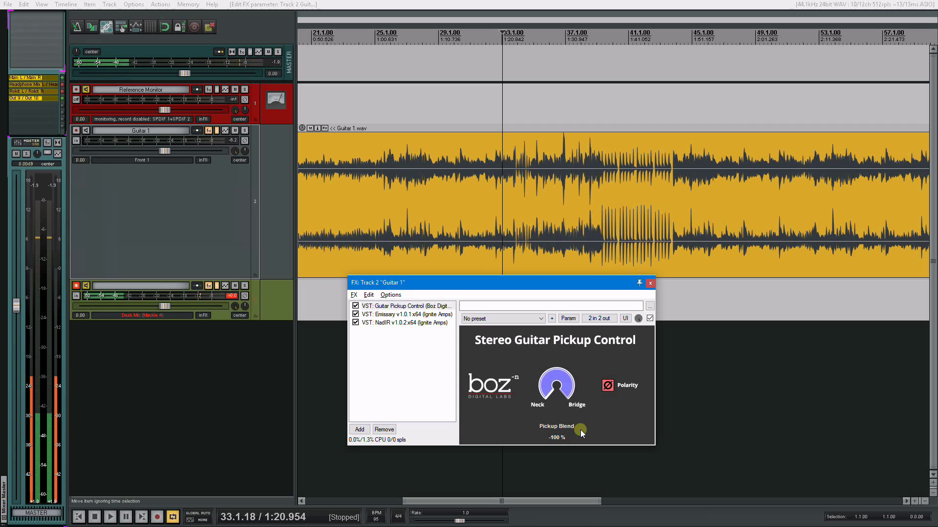
drag(580, 430, 549, 317)
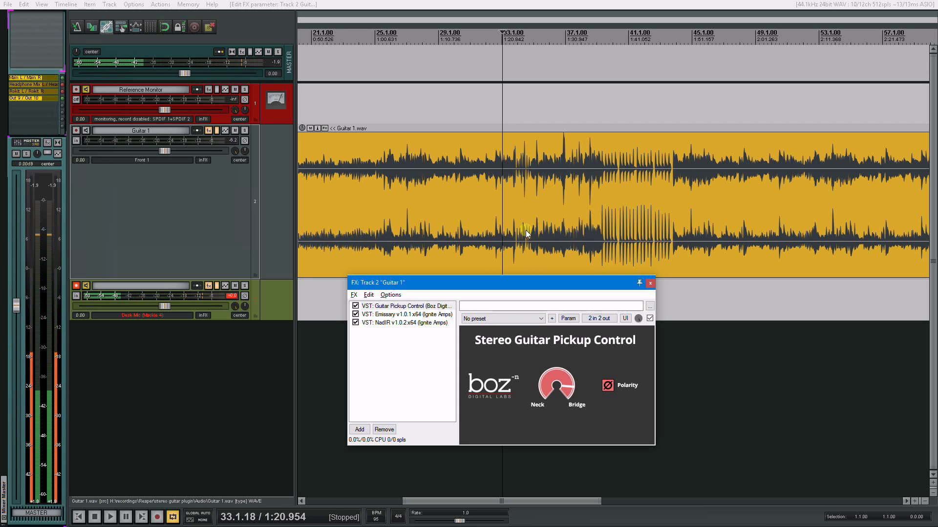
- Play from 31.3.14 while toggling neck polarity off and on twice, ending flipped
click(479, 204)
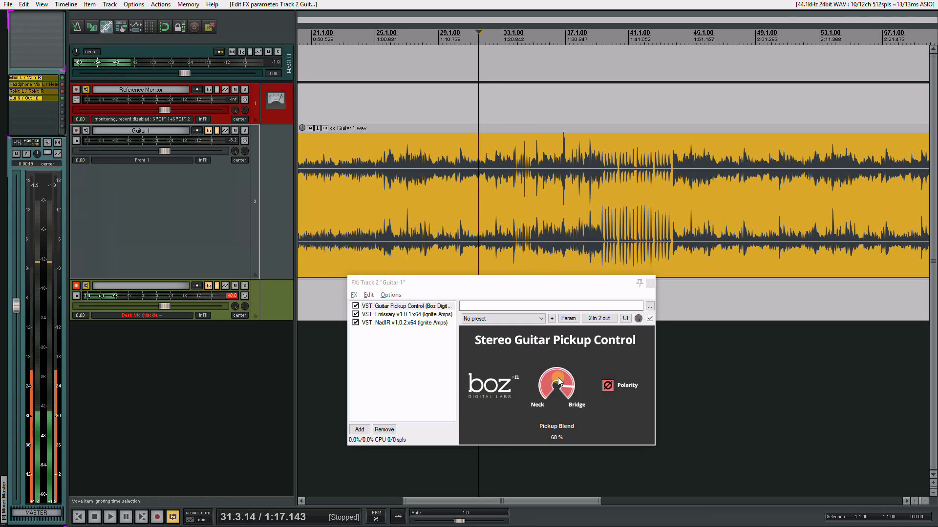
click(562, 400)
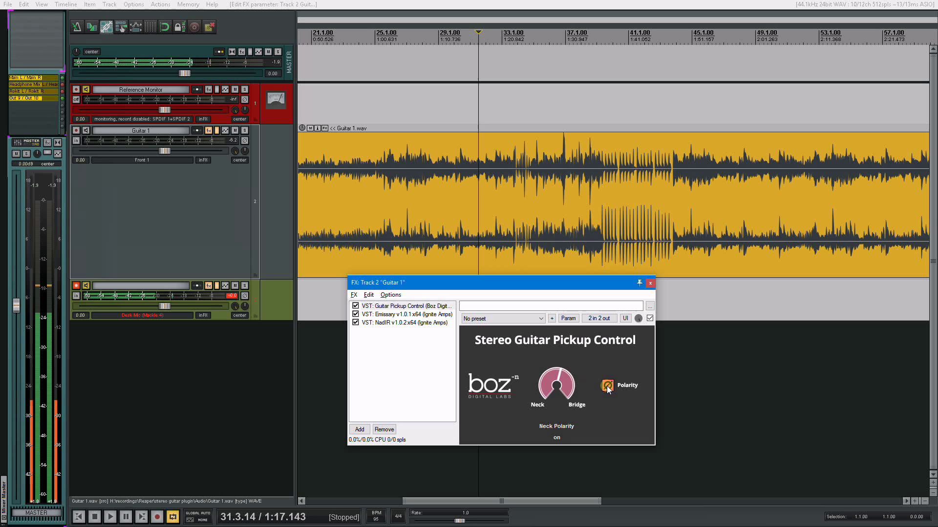
key(space)
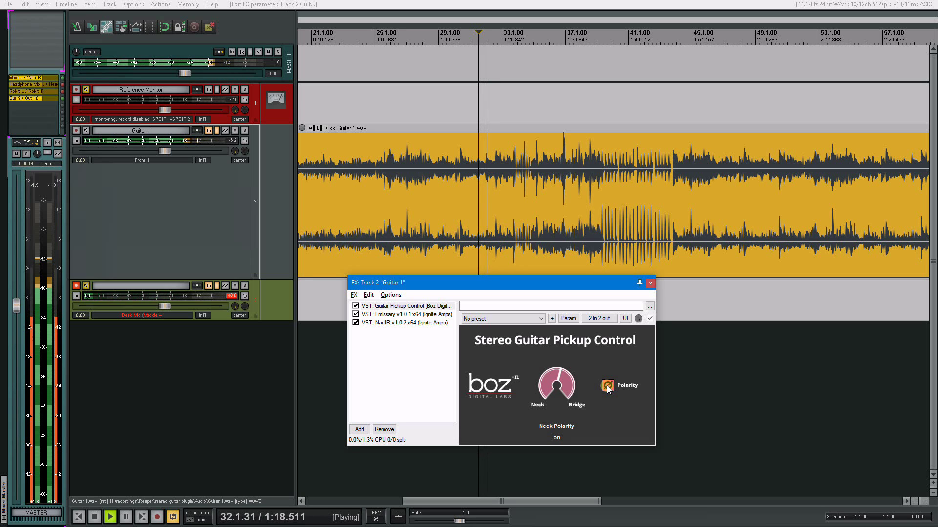
click(607, 386)
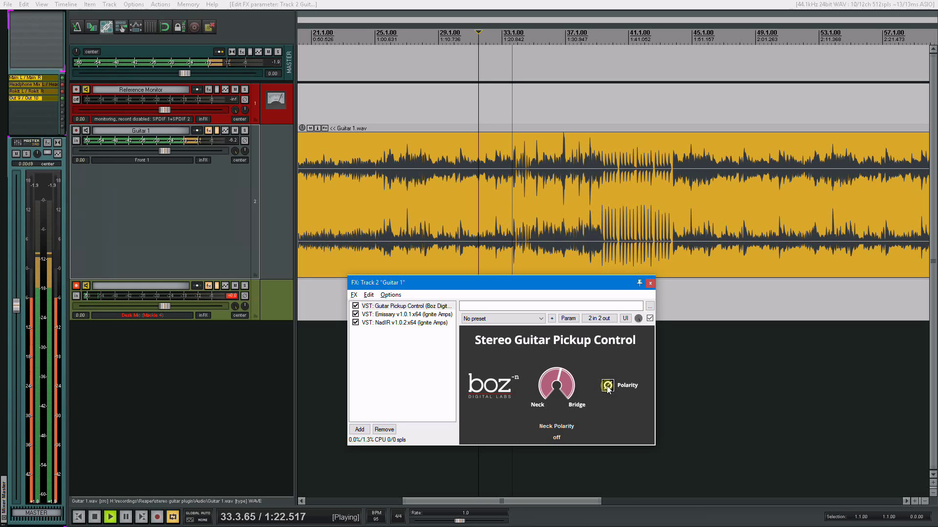
click(607, 386)
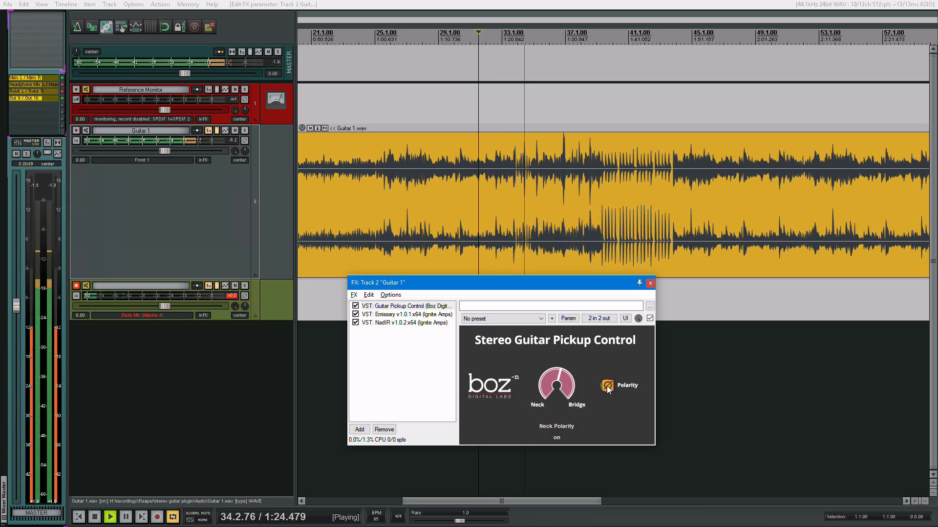
click(607, 386)
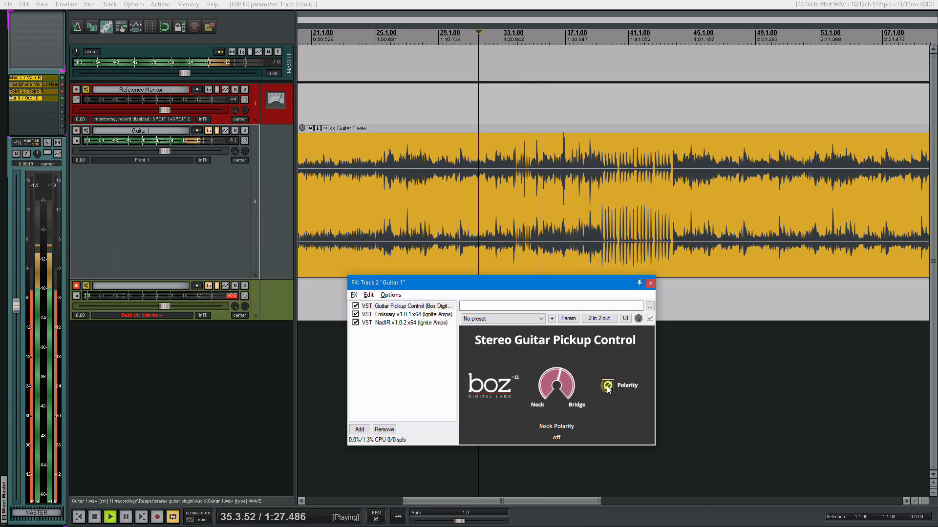
click(607, 386)
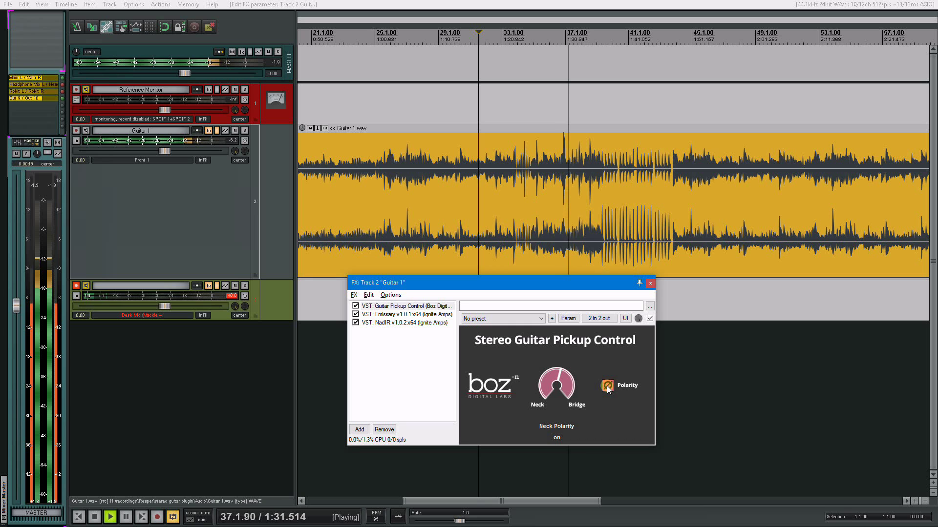
key(space)
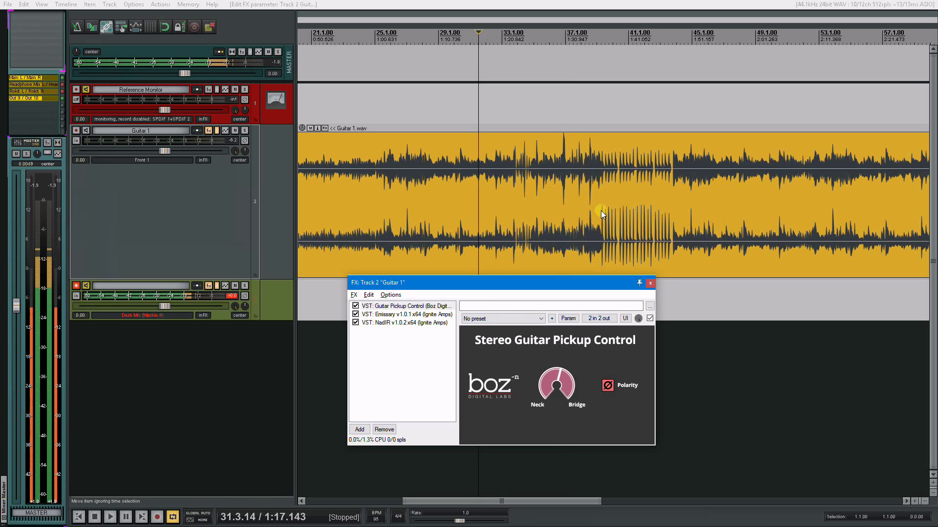
- Set a short loop selection around bar 41, toggle neck polarity, and start looped playback
click(630, 194)
scroll(631, 192, up, 5)
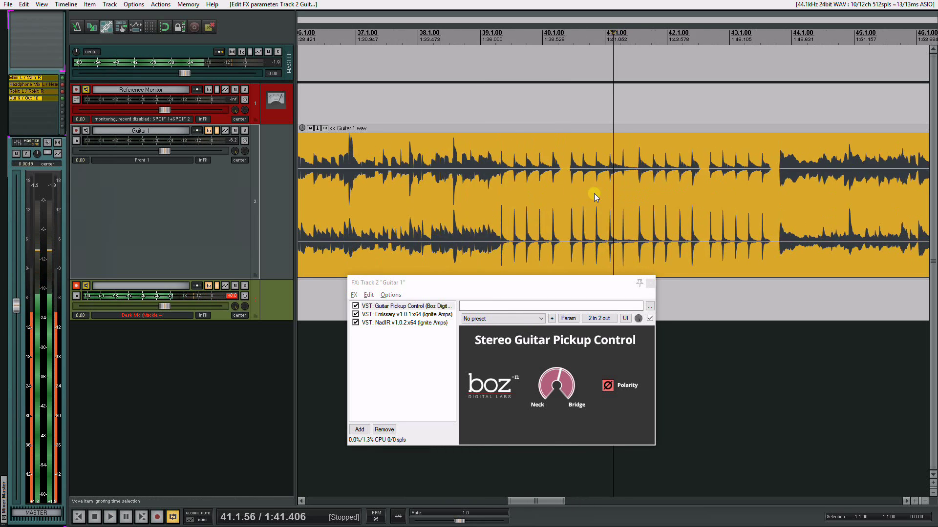
scroll(594, 194, down, 2)
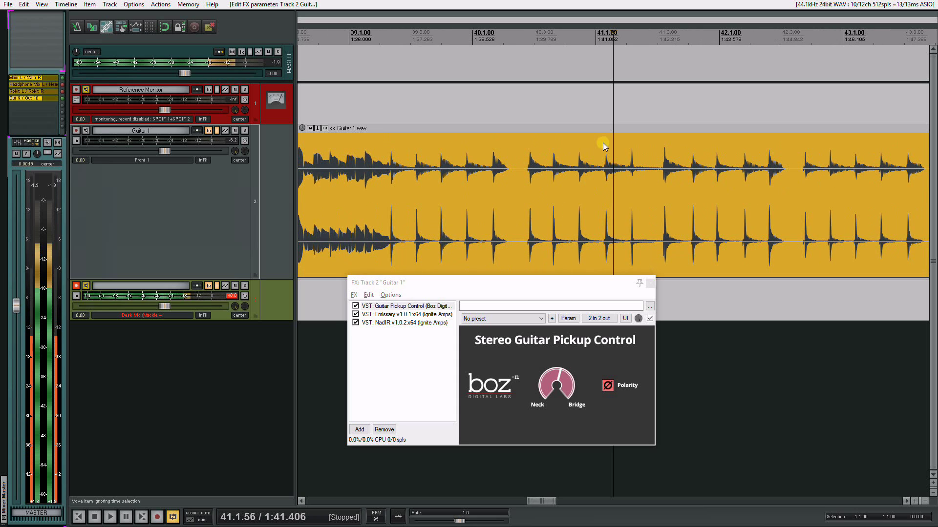
drag(577, 77, 662, 53)
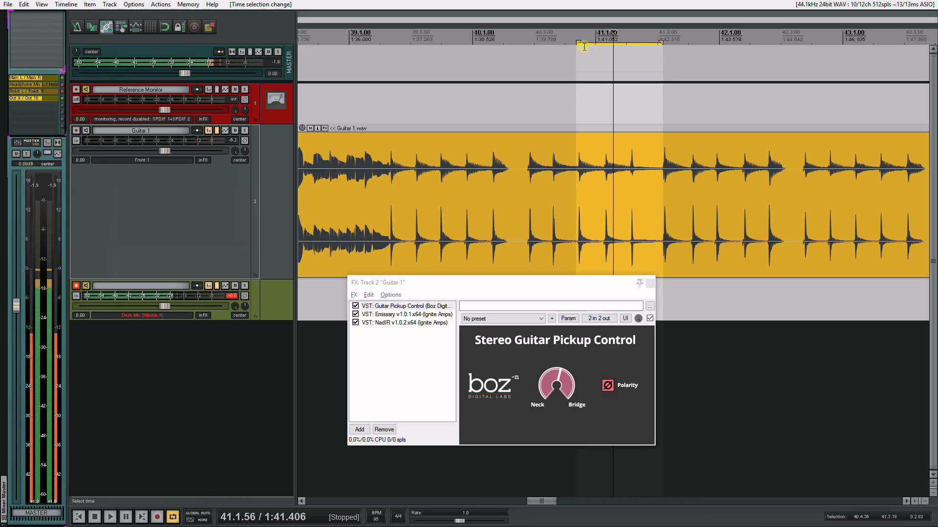
drag(579, 43, 578, 42)
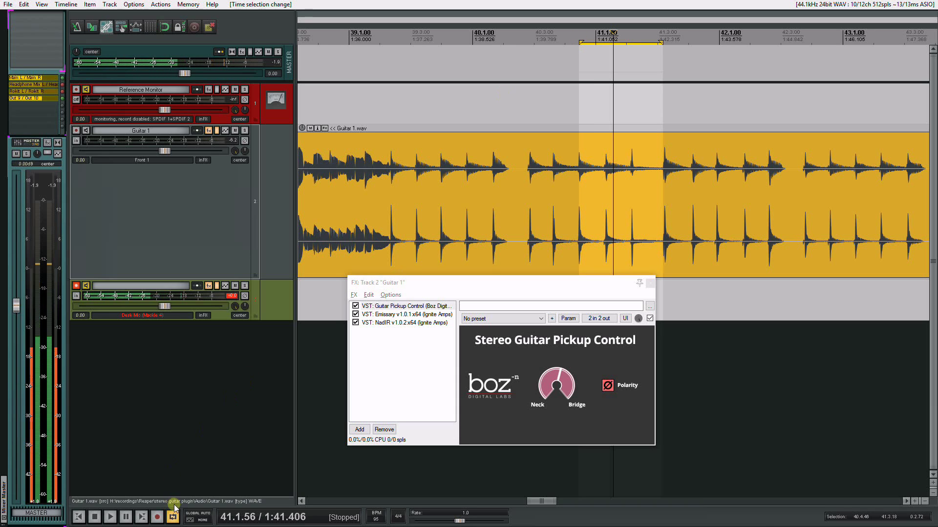
click(607, 387)
key(space)
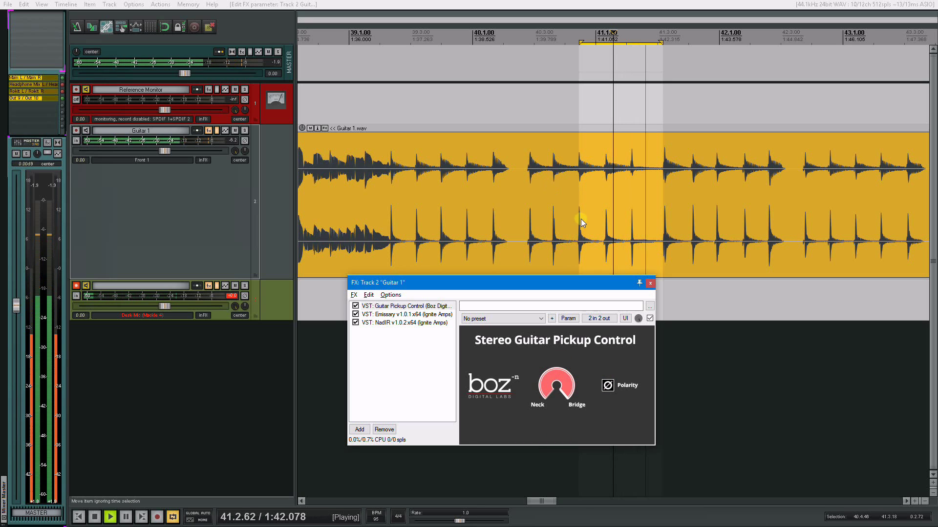
- Lower the Pickup Blend, turn off Repeat, and toggle neck polarity, leaving it flipped
mouse_move(564, 381)
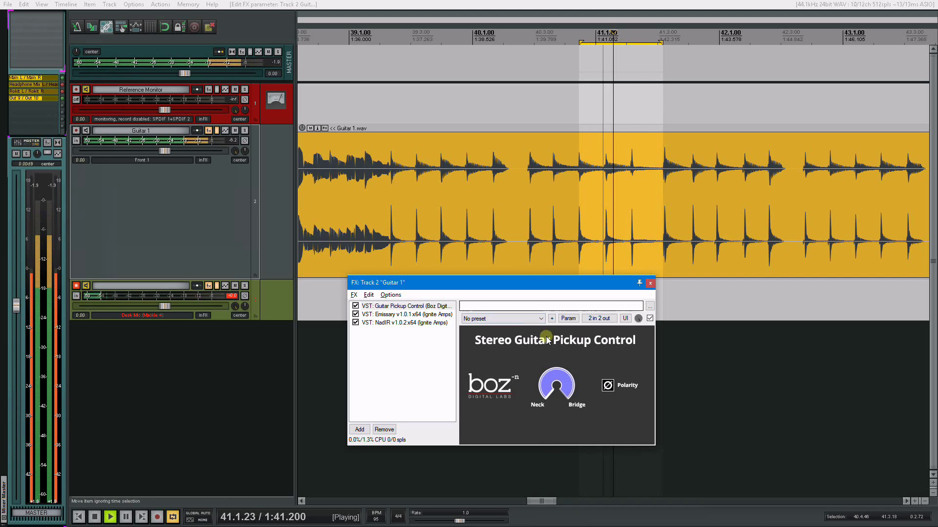
drag(556, 381, 553, 330)
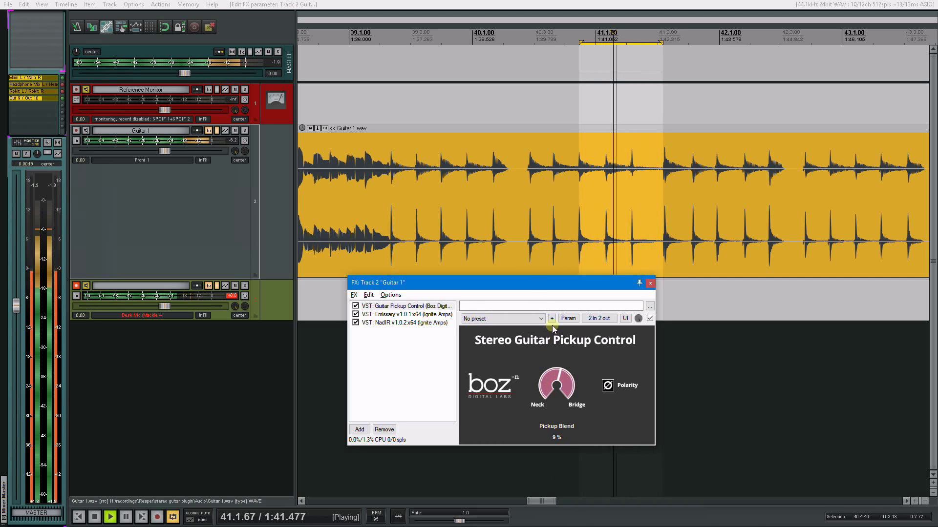
click(609, 385)
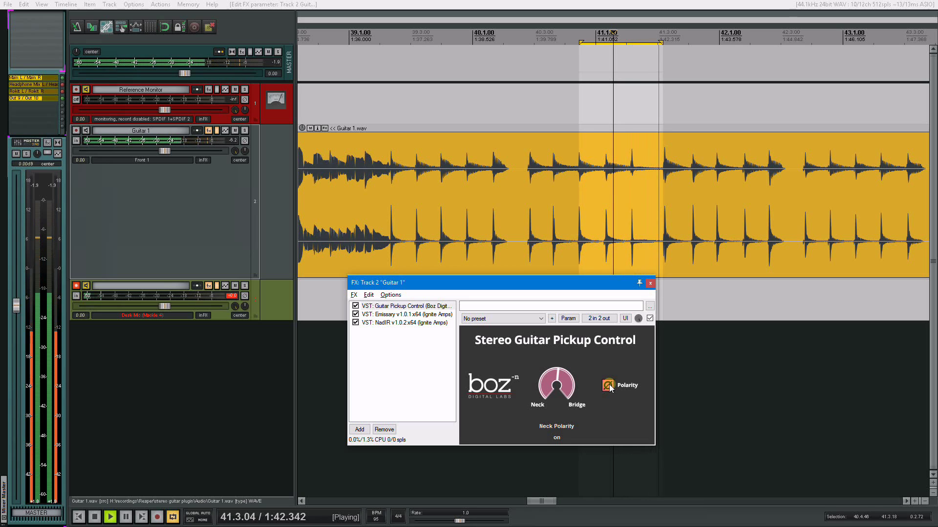
click(177, 518)
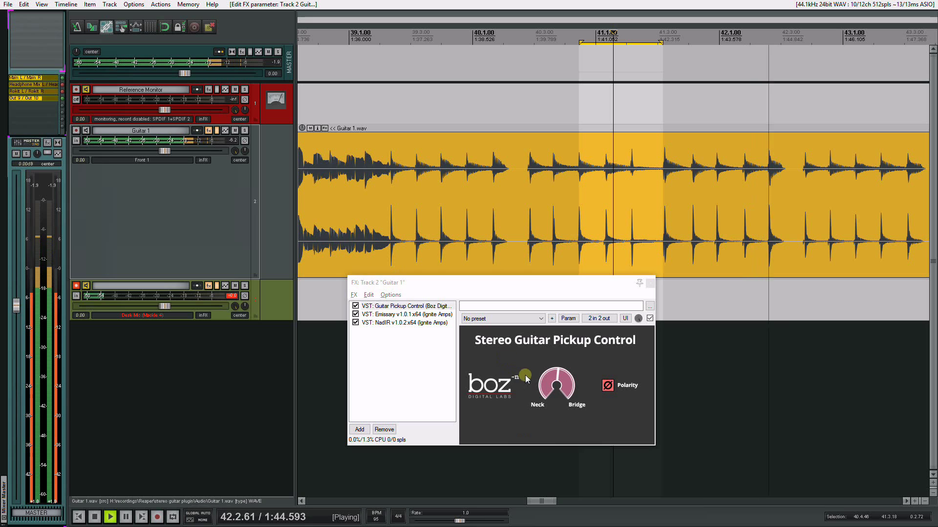
click(607, 386)
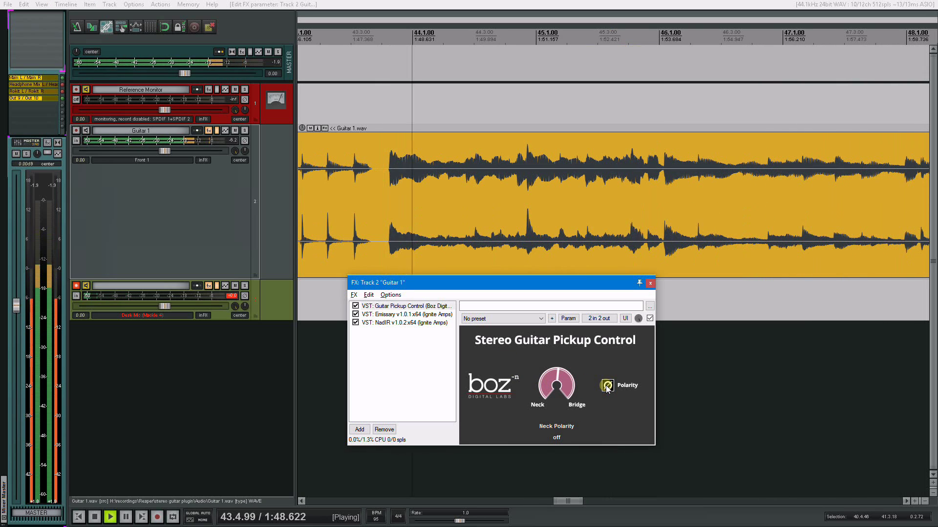
click(607, 386)
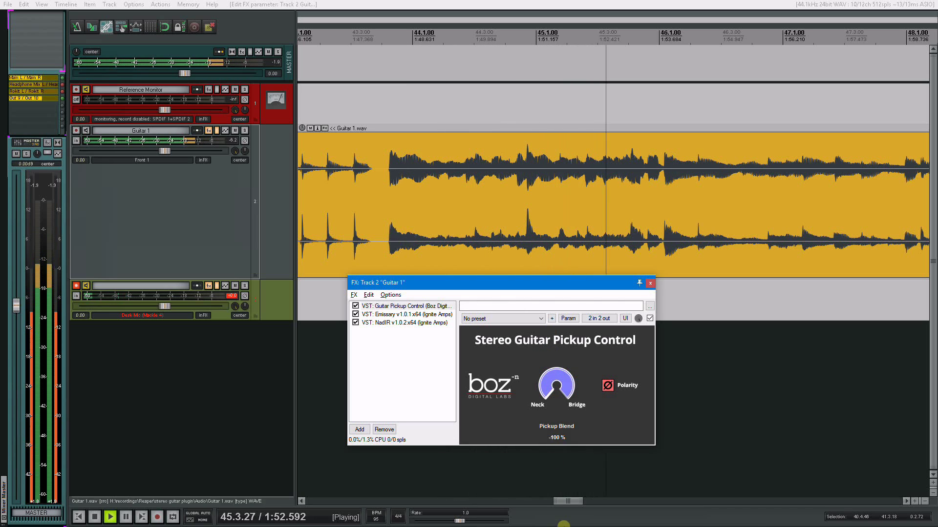
- Stop the transport so the play position returns to 41.1.56
key(space)
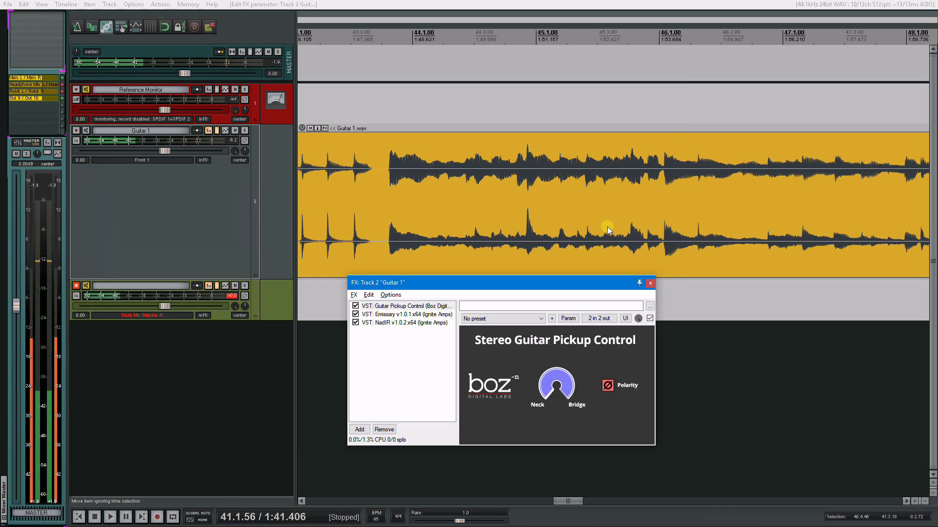